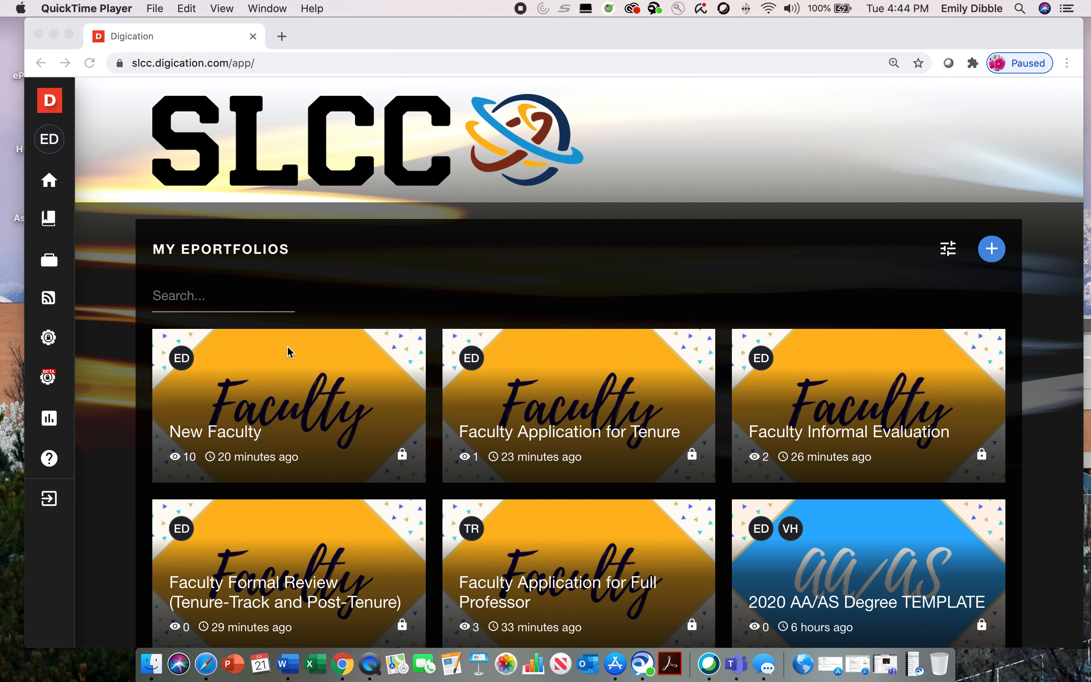
Start a new ePortfolio and choose the "New Faculty - Template" from the template library
left_click(991, 249)
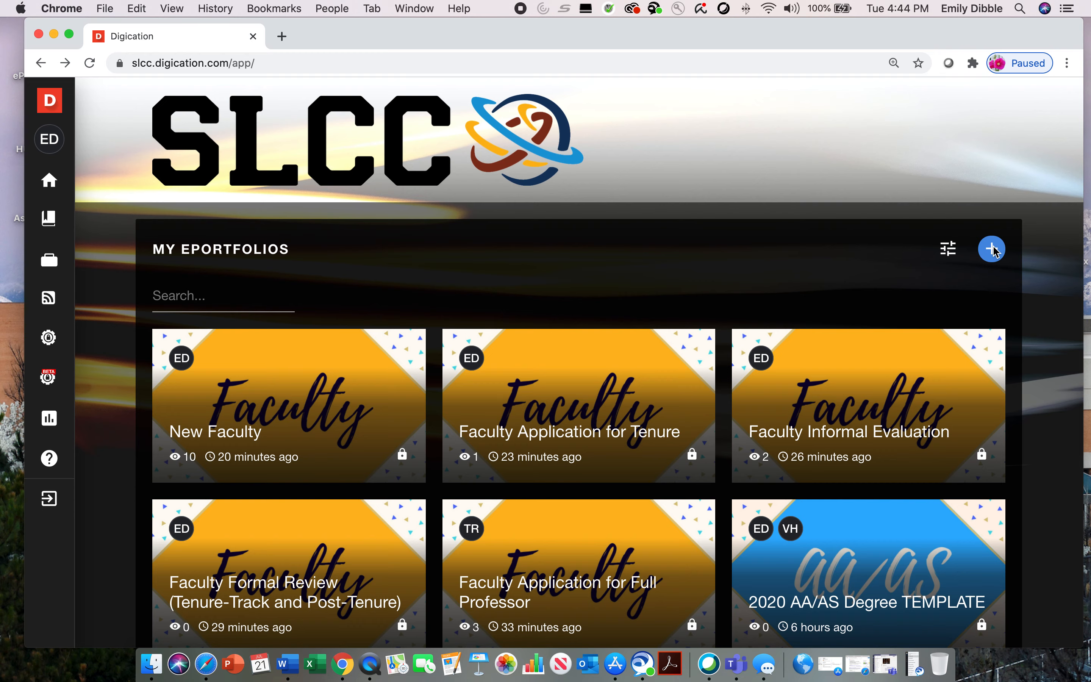
left_click(991, 249)
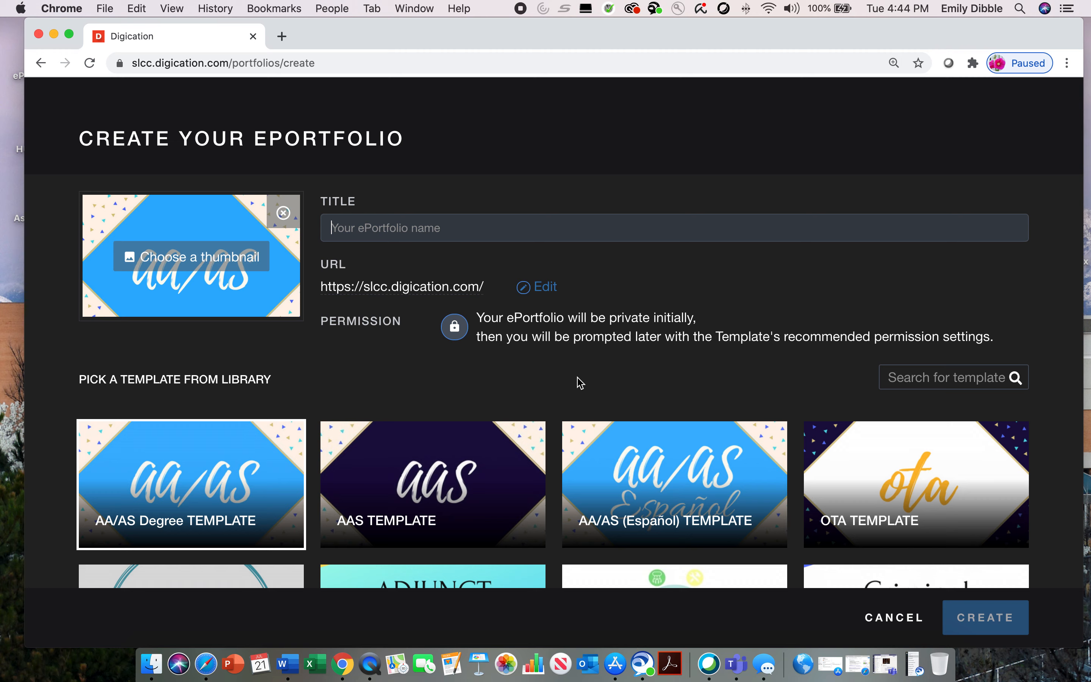
scroll(608, 402, "down", 3)
scroll(609, 402, "down", 5)
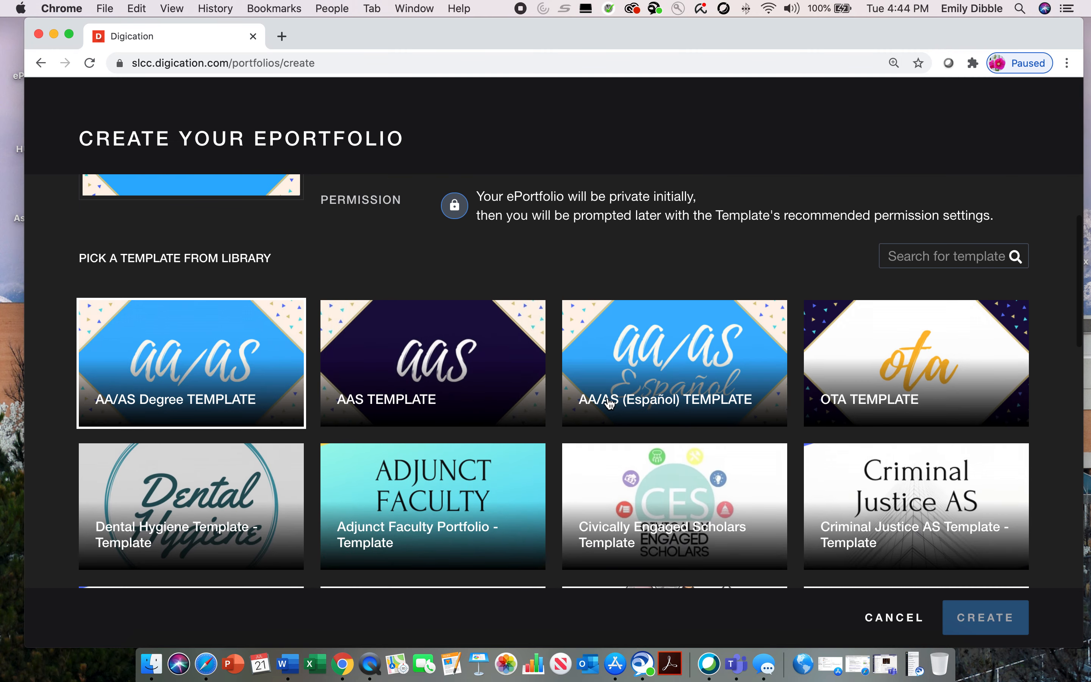
scroll(609, 403, "down", 4)
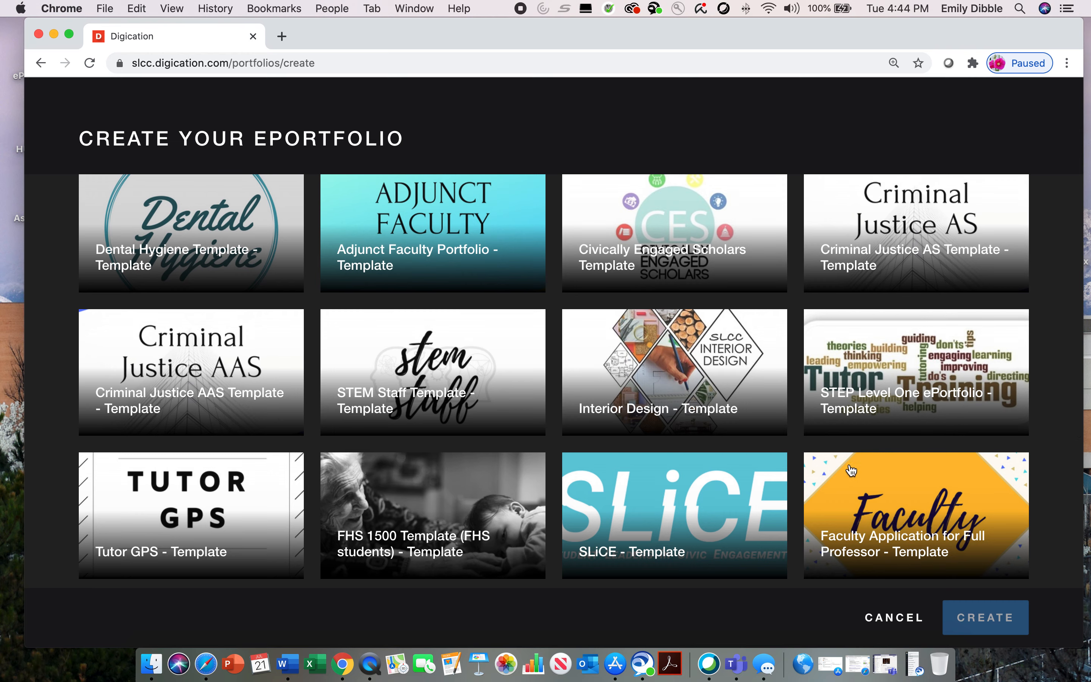
scroll(911, 528, "down", 2)
scroll(910, 527, "down", 3)
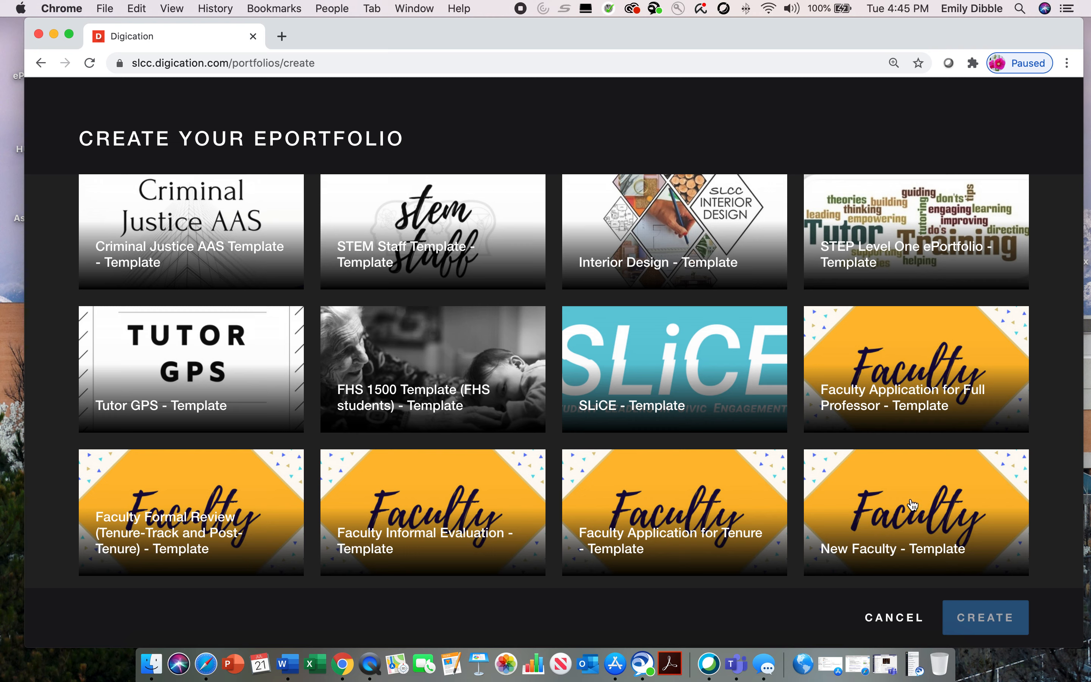
left_click(902, 513)
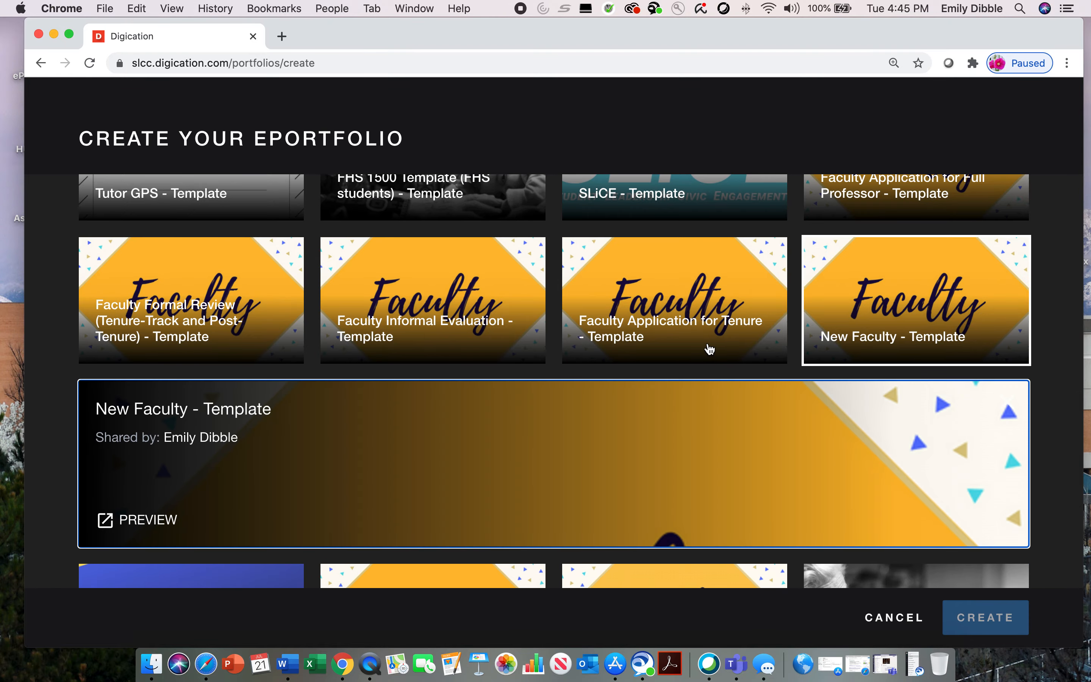
Title the new ePortfolio "Faculty Example July 2020"
scroll(709, 350, "up", 9)
scroll(708, 350, "up", 8)
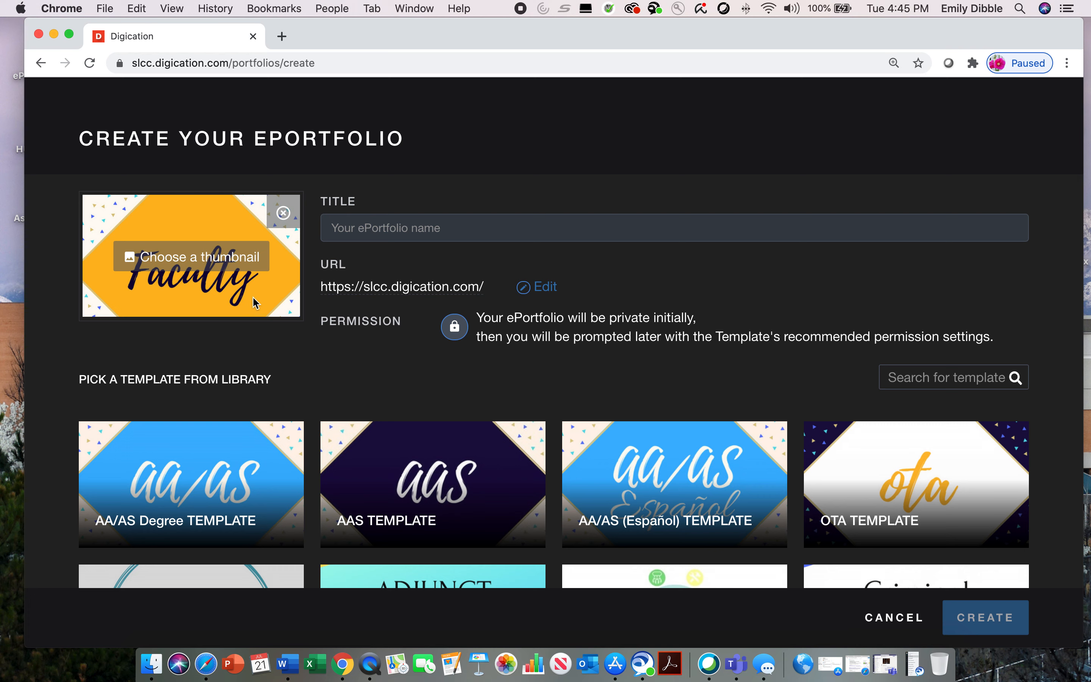
left_click(359, 231)
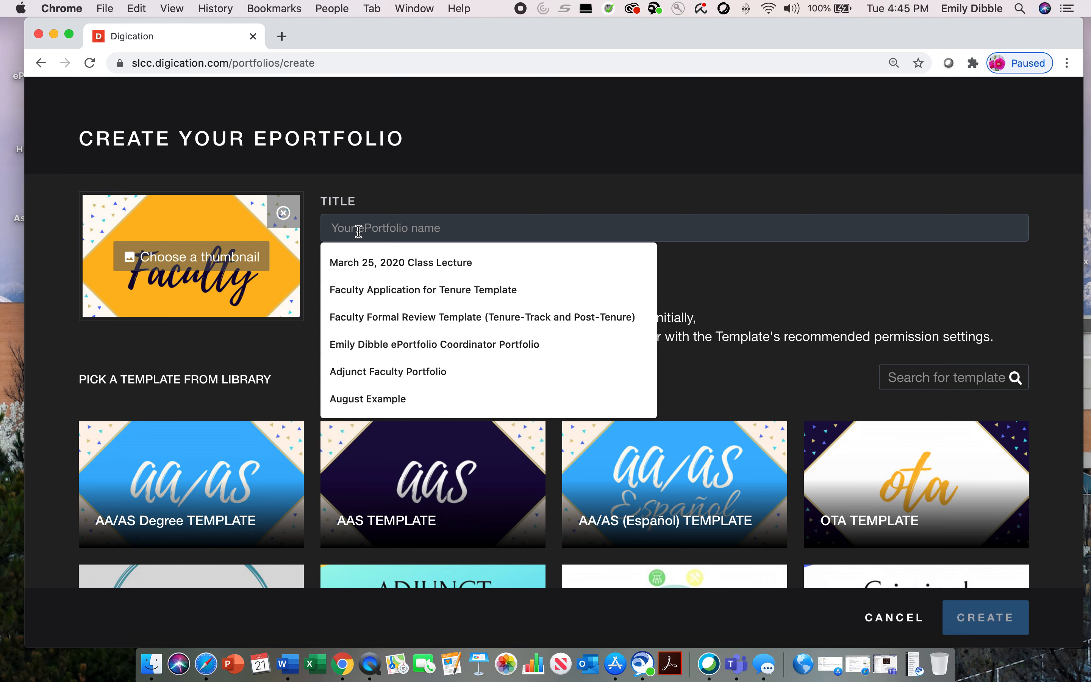
type("Fac")
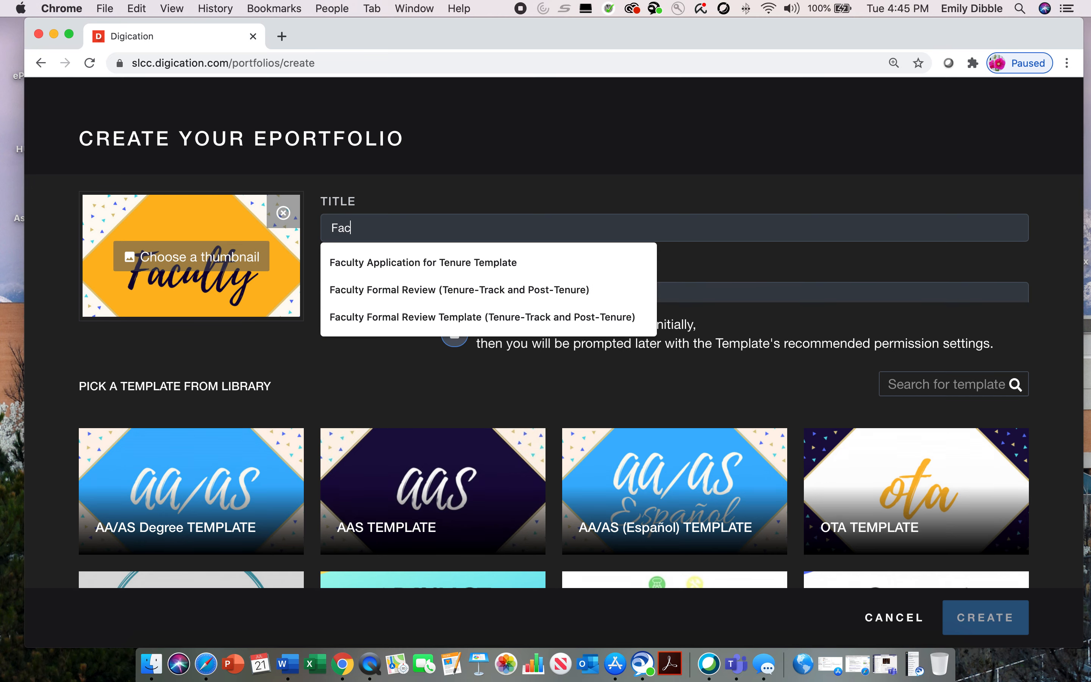
type("ulty Example")
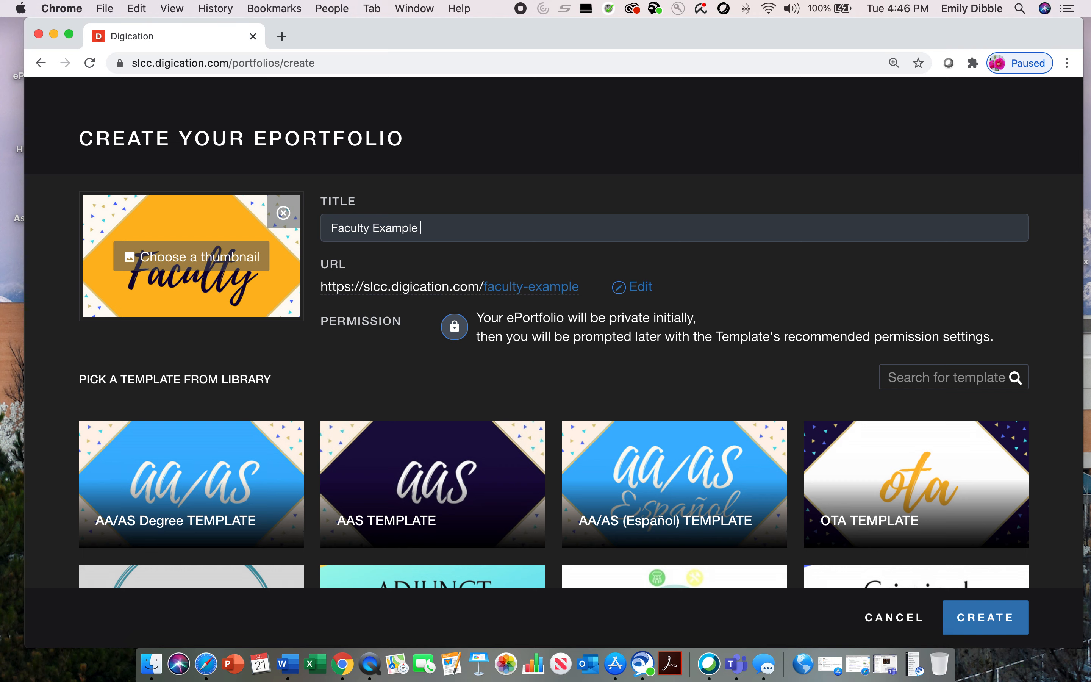
type("July 2020")
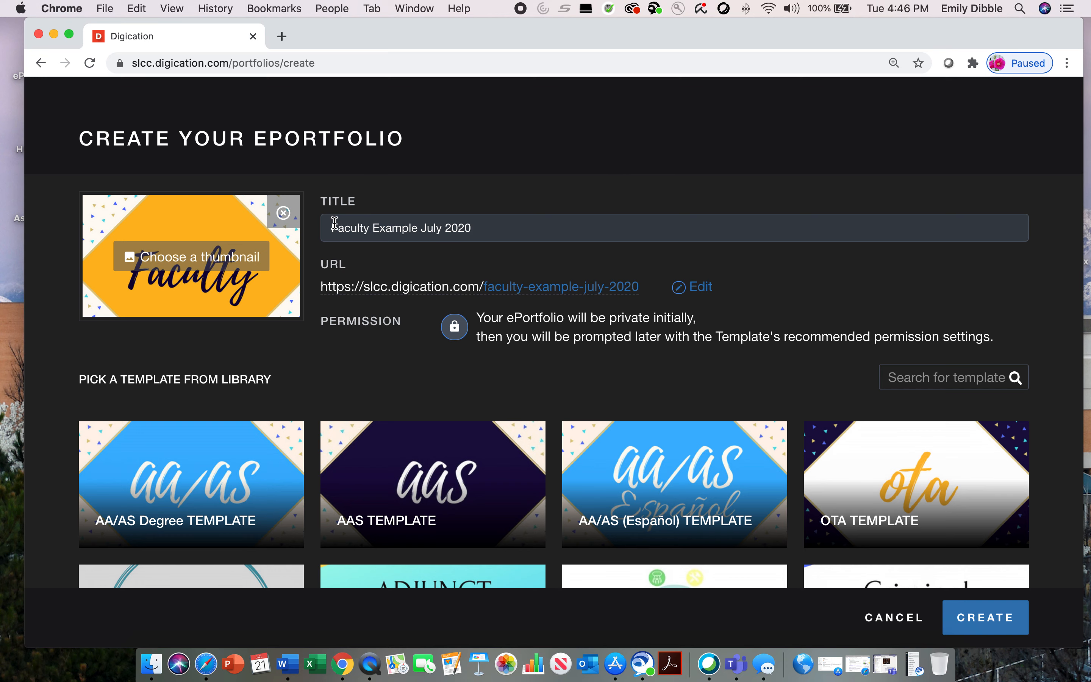
left_click_drag(332, 227, 479, 227)
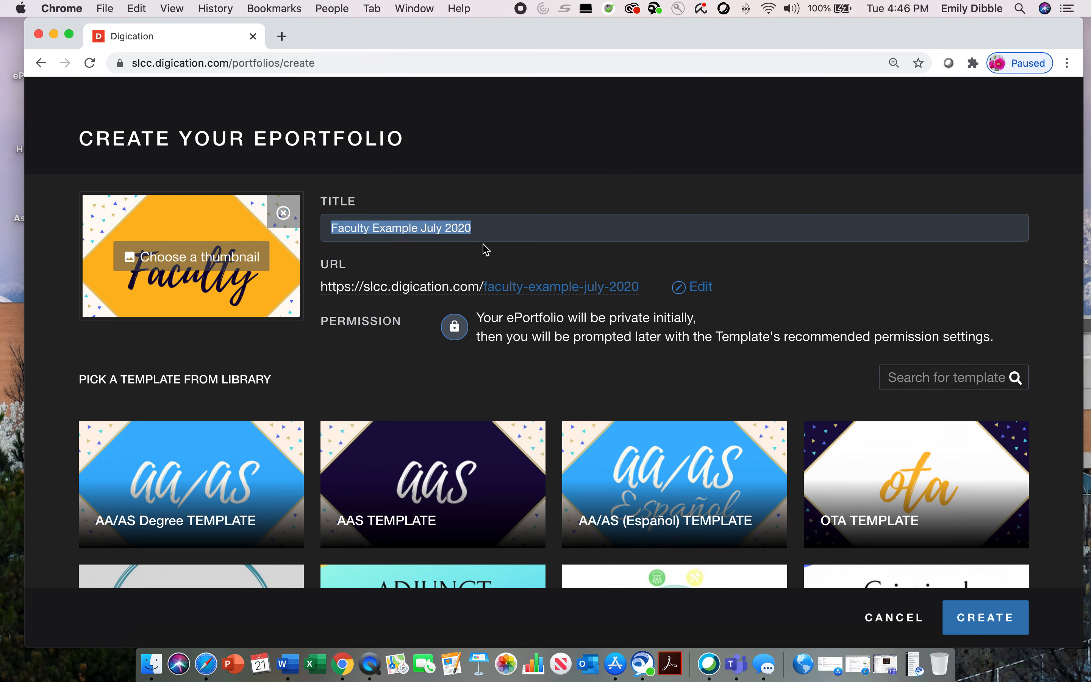
left_click(481, 271)
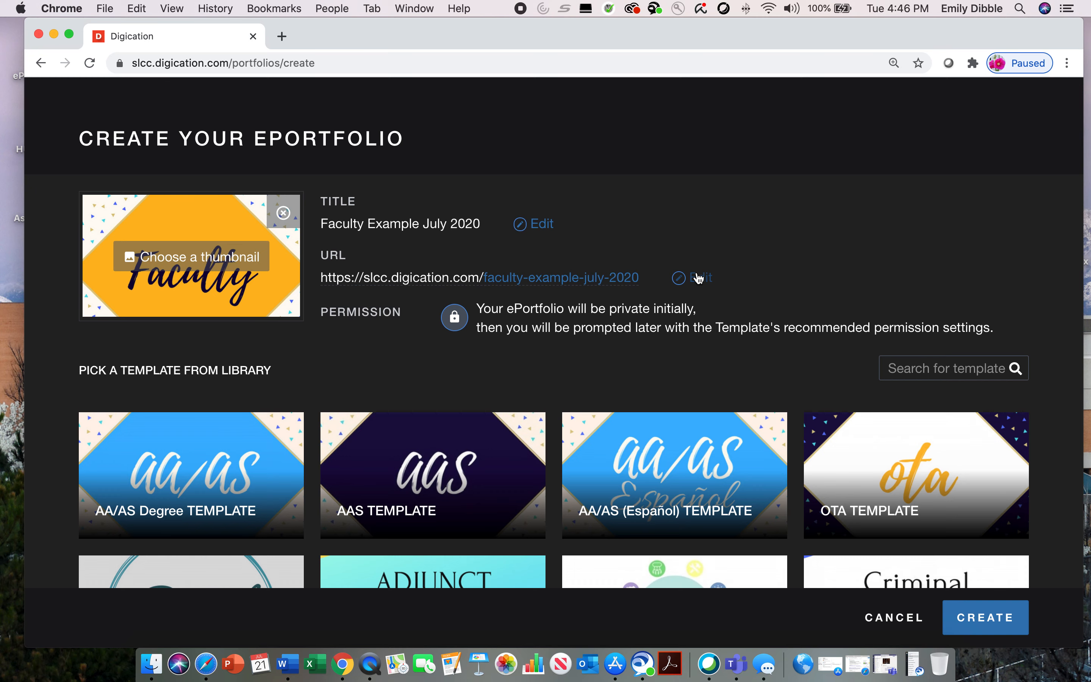
scroll(807, 216, "down", 2)
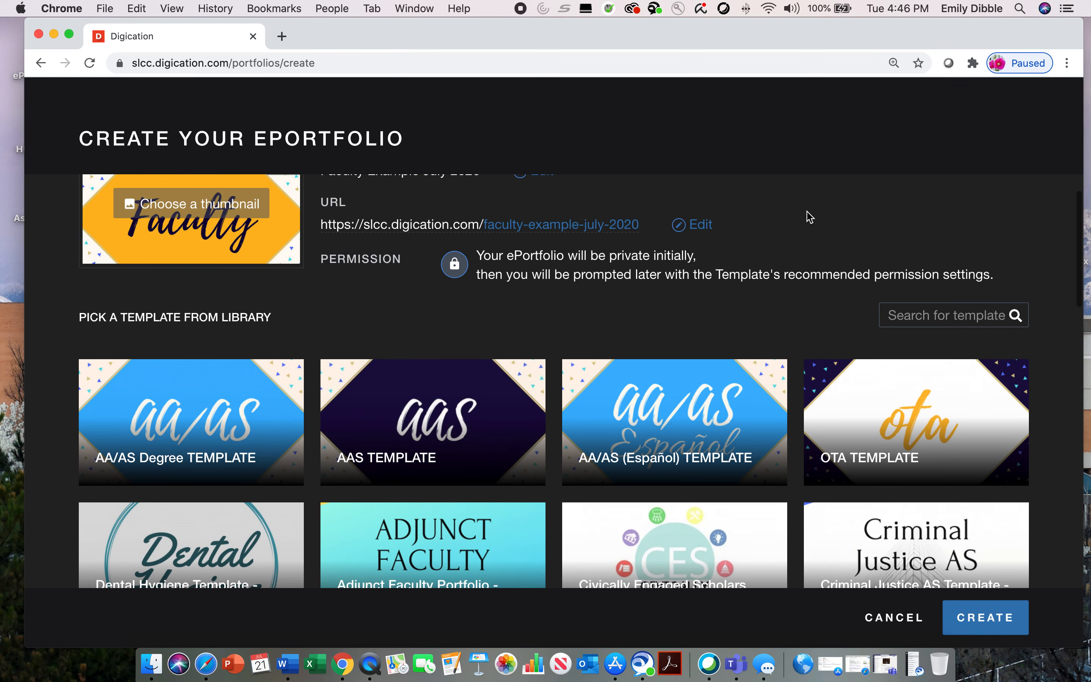
scroll(807, 216, "up", 2)
scroll(806, 216, "down", 1)
scroll(806, 216, "up", 1)
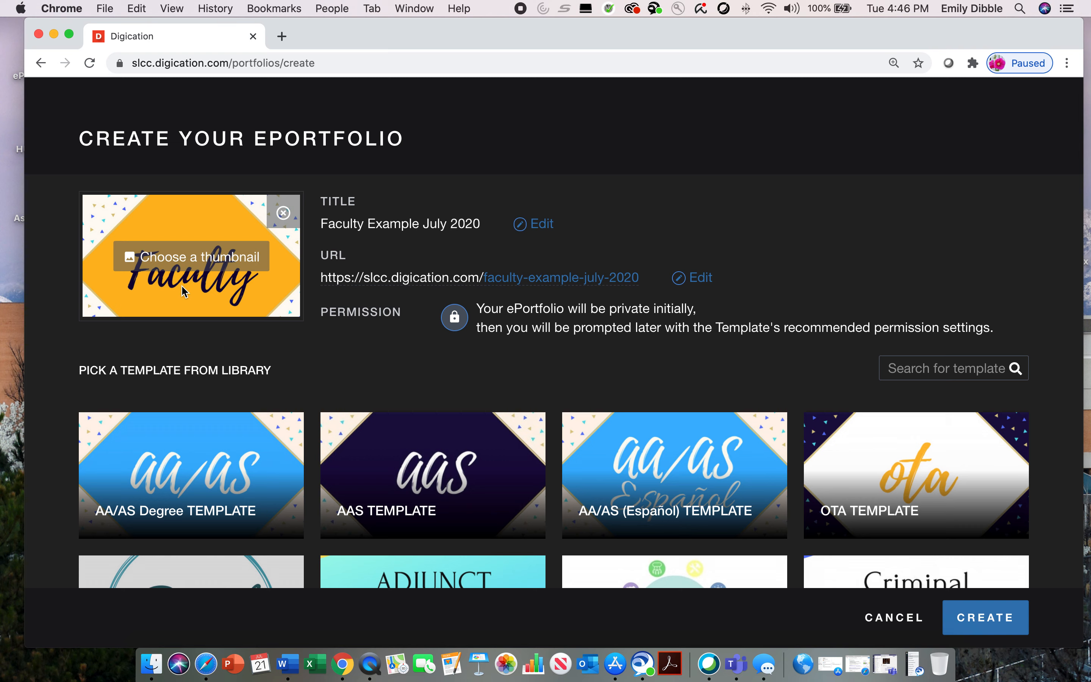
Replace the ePortfolio's title with the faculty member's full name and create the ePortfolio
left_click(538, 223)
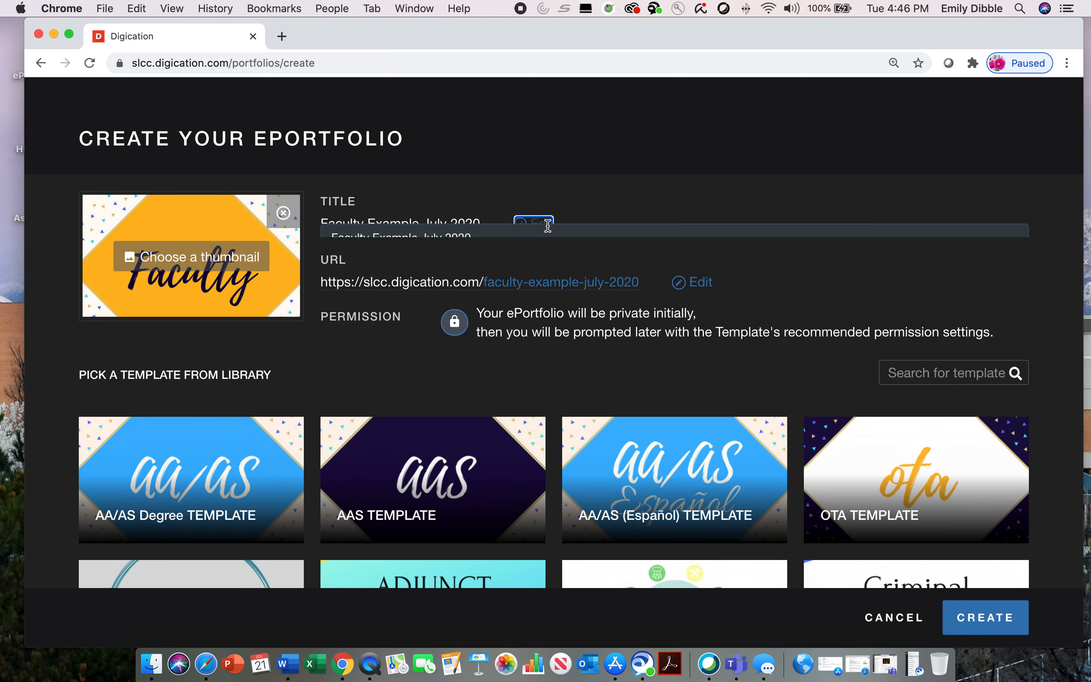
type("John Doe")
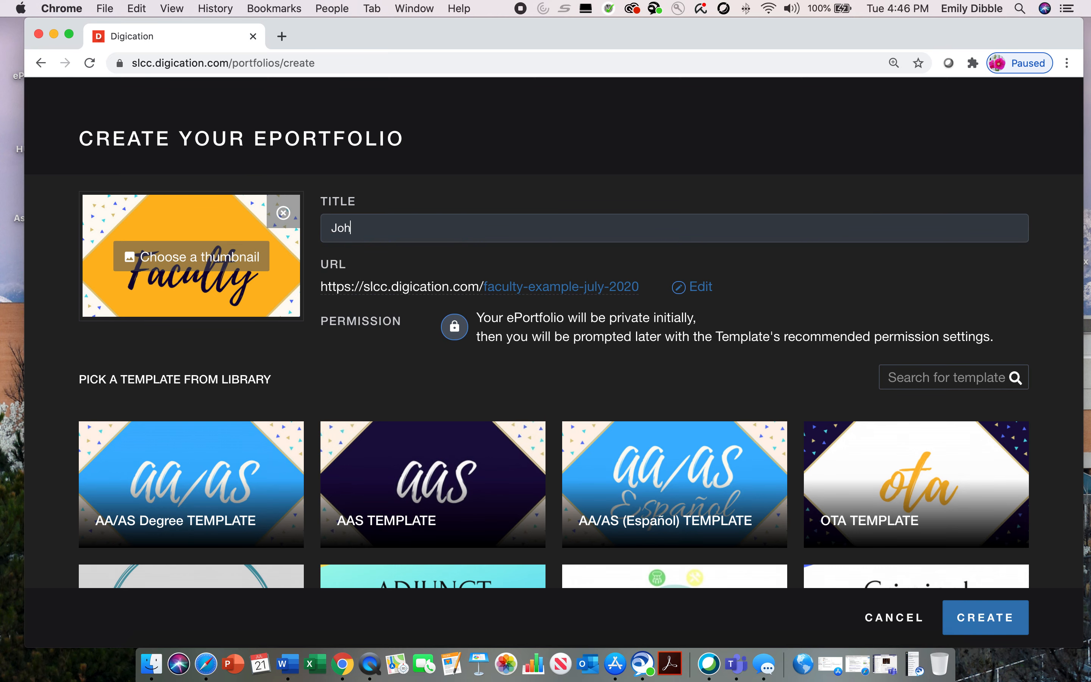
left_click(513, 142)
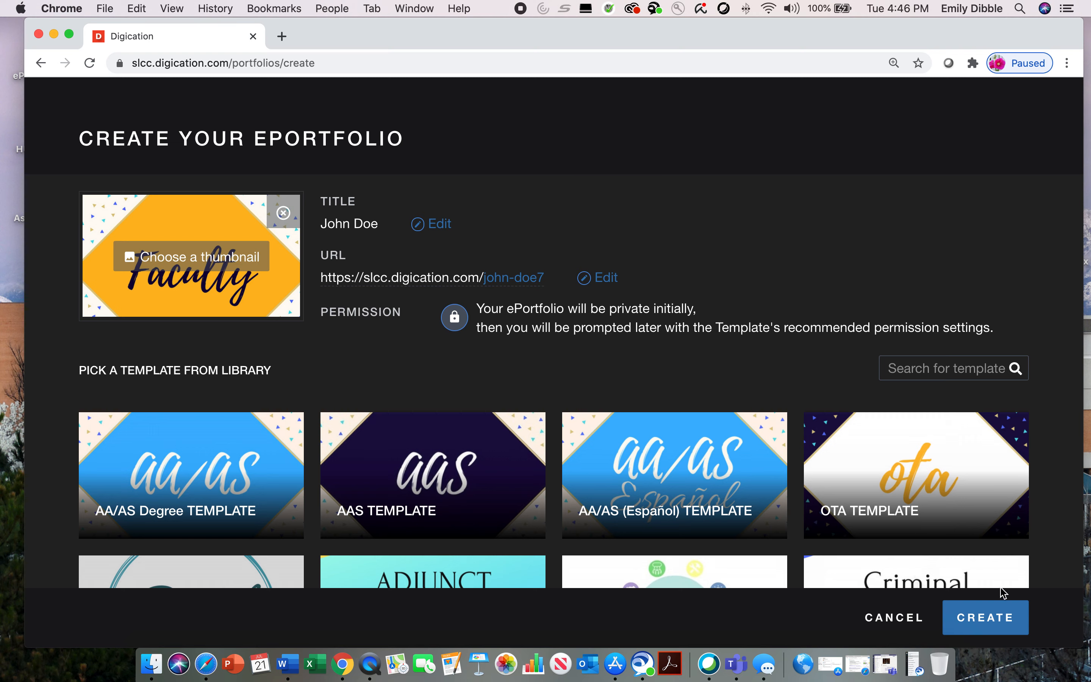
left_click(991, 627)
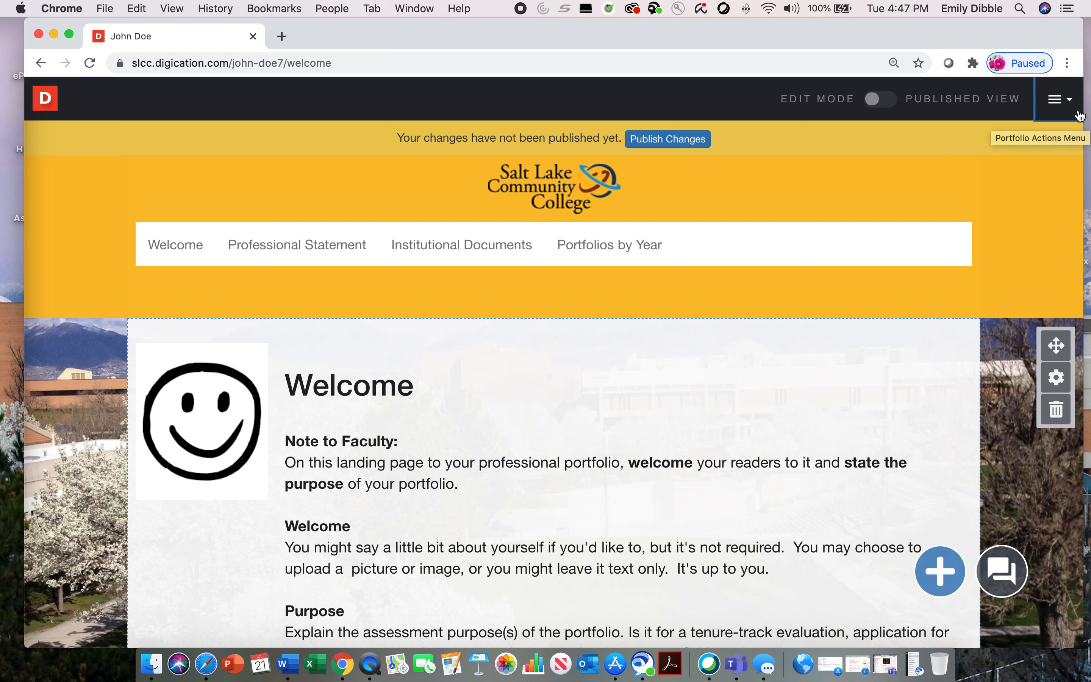
Open the ePortfolio's settings, accepting the template's recommended permission "Private within Salt Lake Community College"
left_click(1056, 103)
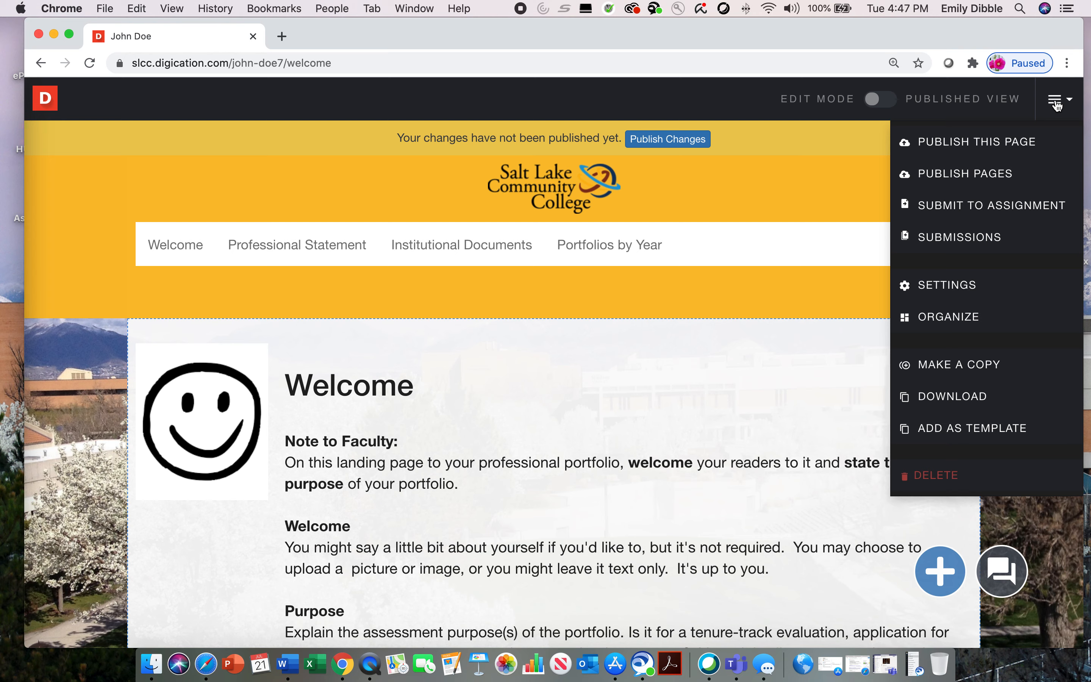
left_click(963, 292)
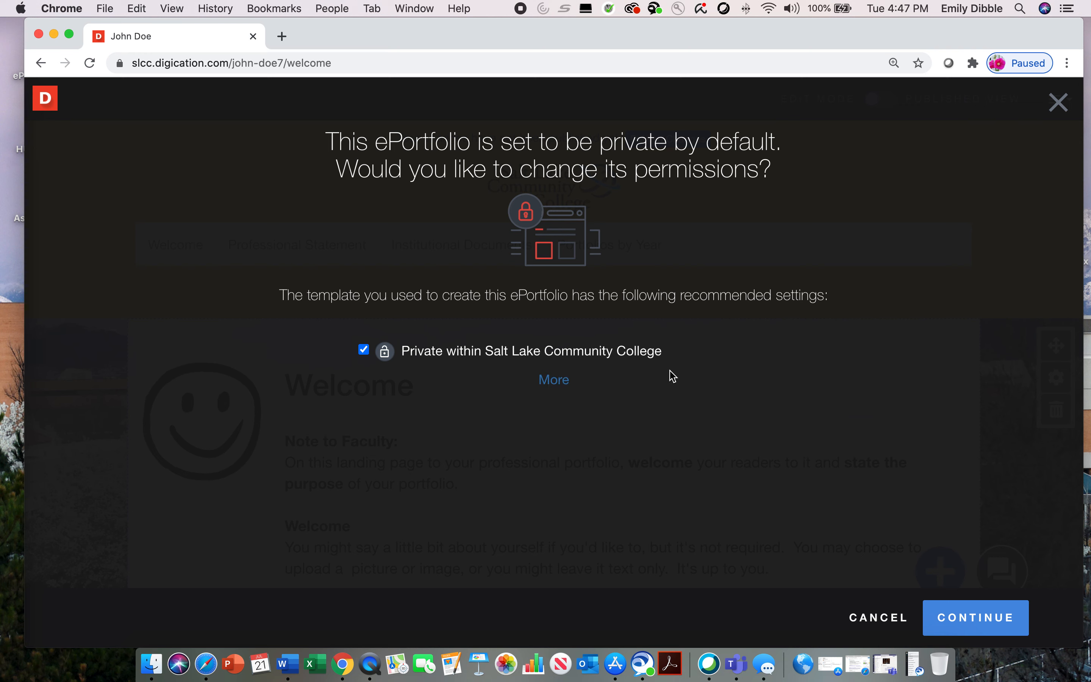
left_click(993, 616)
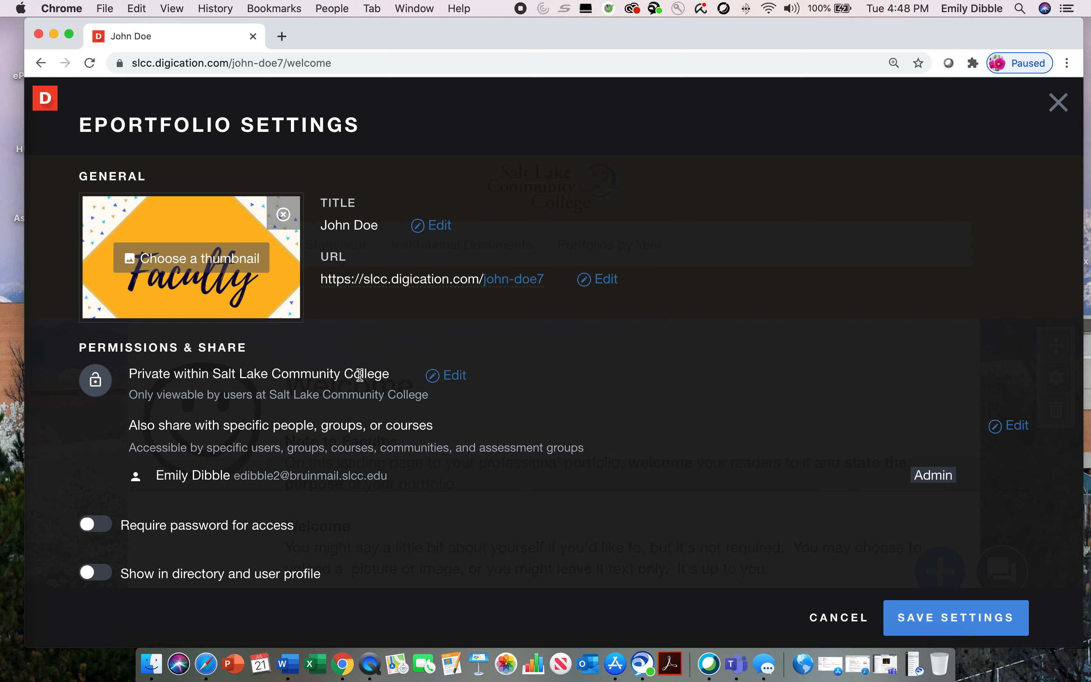
Examine the visibility options available for the ePortfolio and leave the selection as it is
left_click(453, 379)
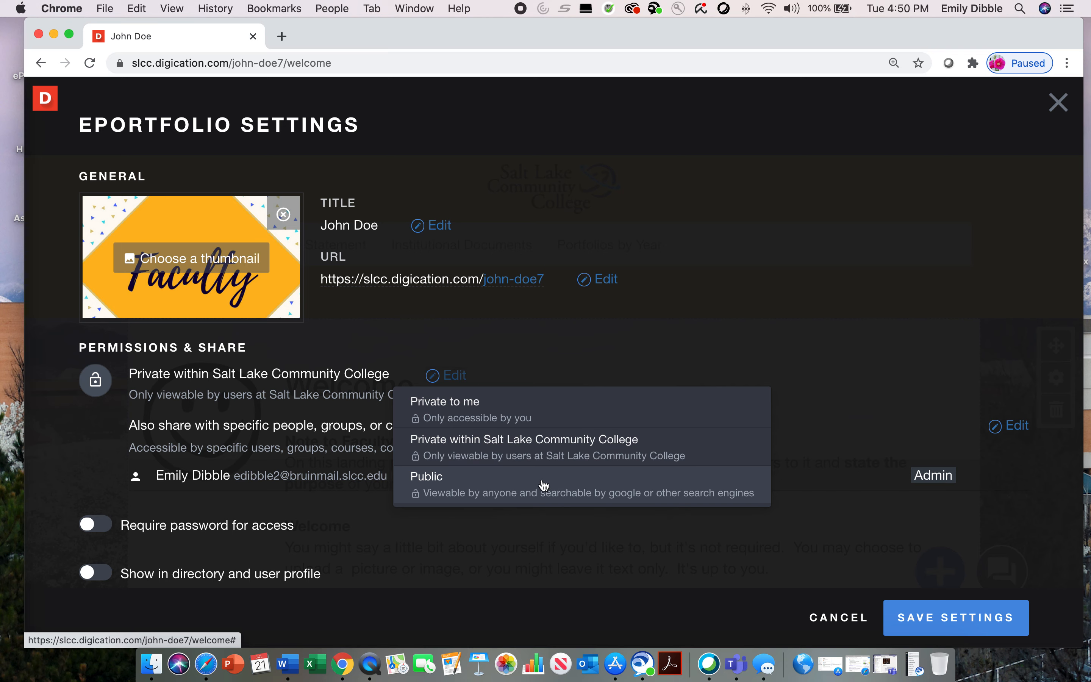
left_click(847, 311)
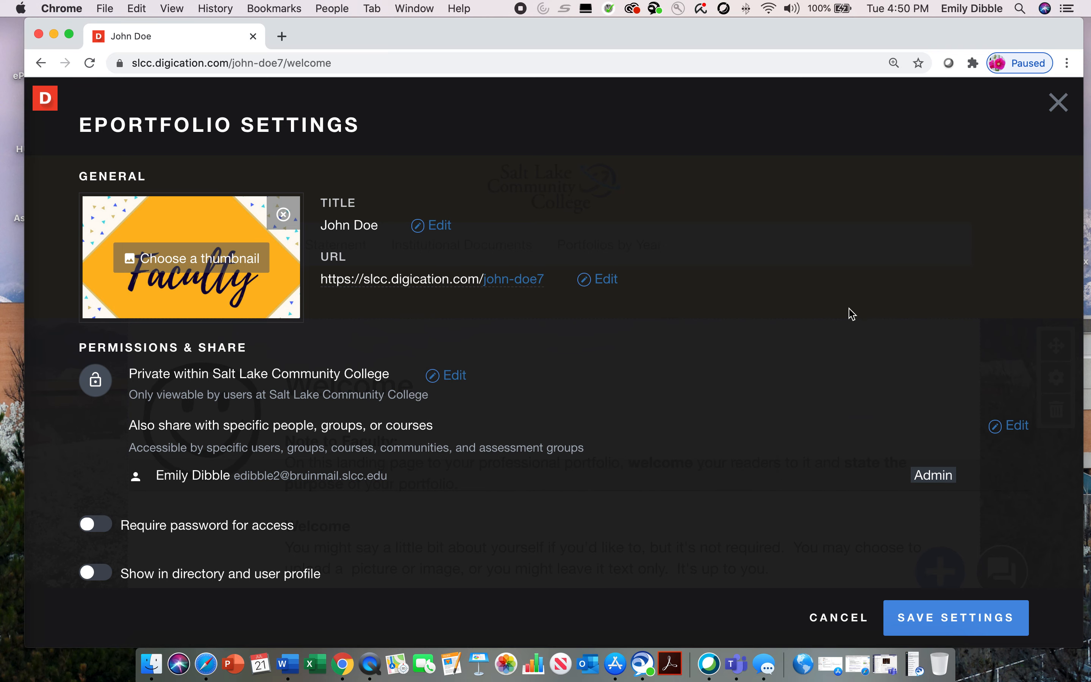
Try the option to show the ePortfolio in the directory and user profile, and switch it back off
scroll(770, 418, "down", 1)
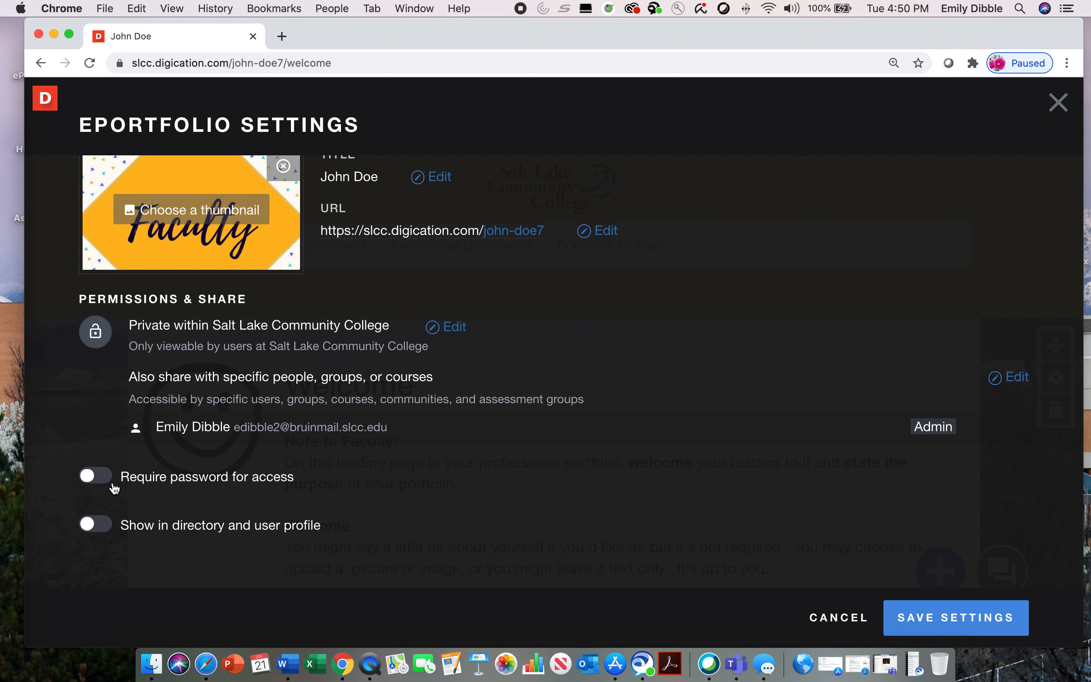
left_click(107, 532)
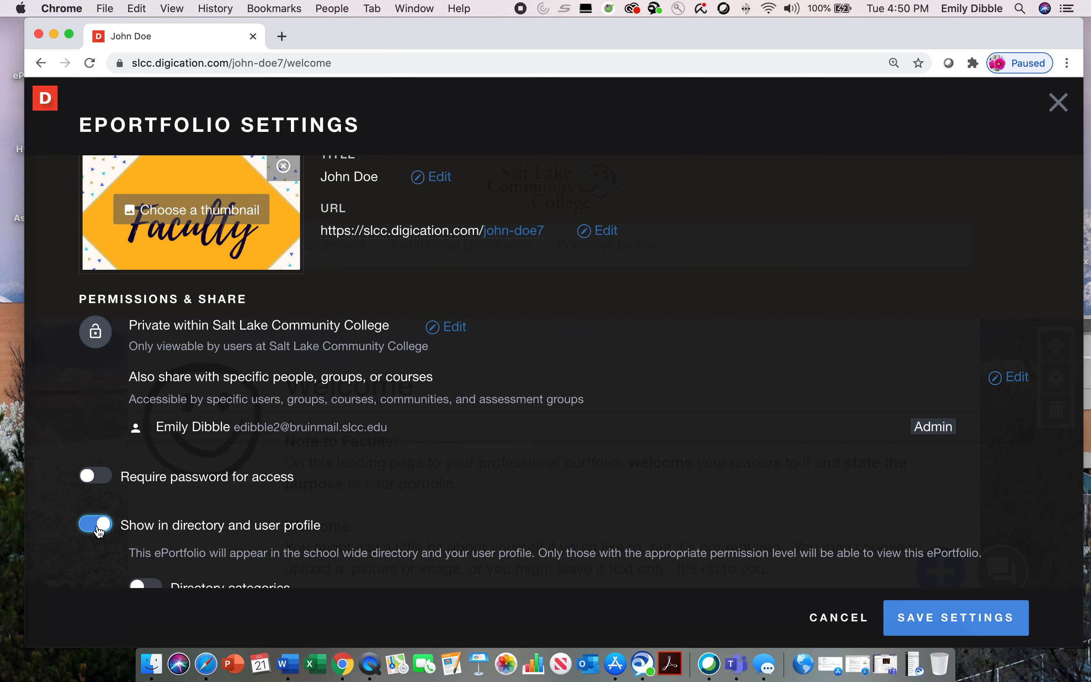
scroll(106, 533, "down", 3)
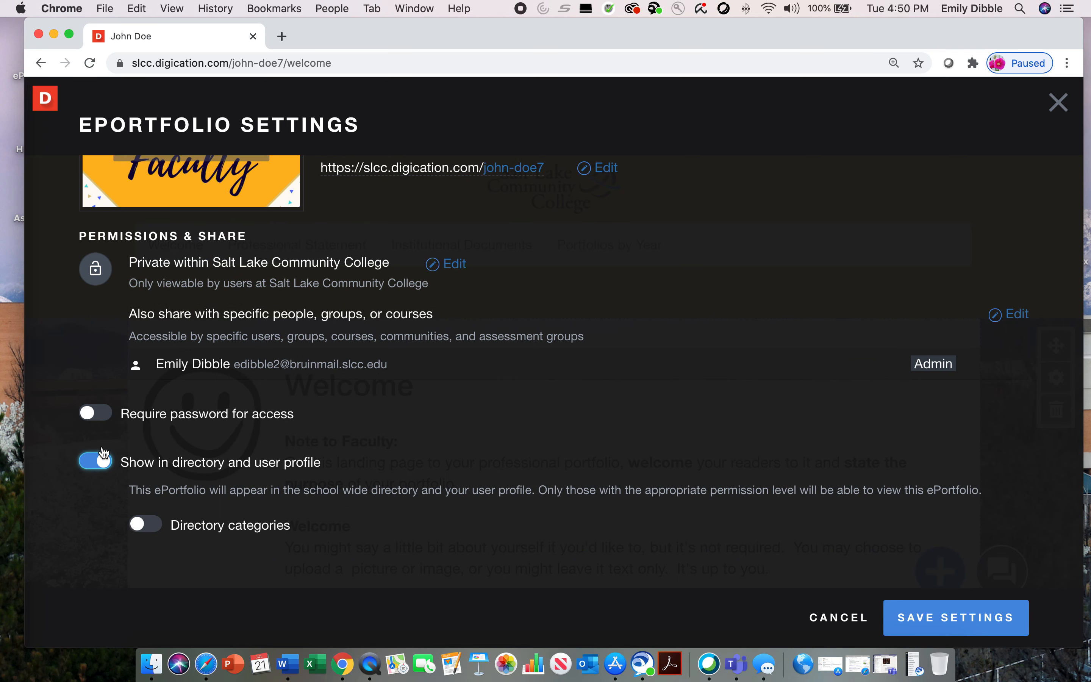
left_click(90, 466)
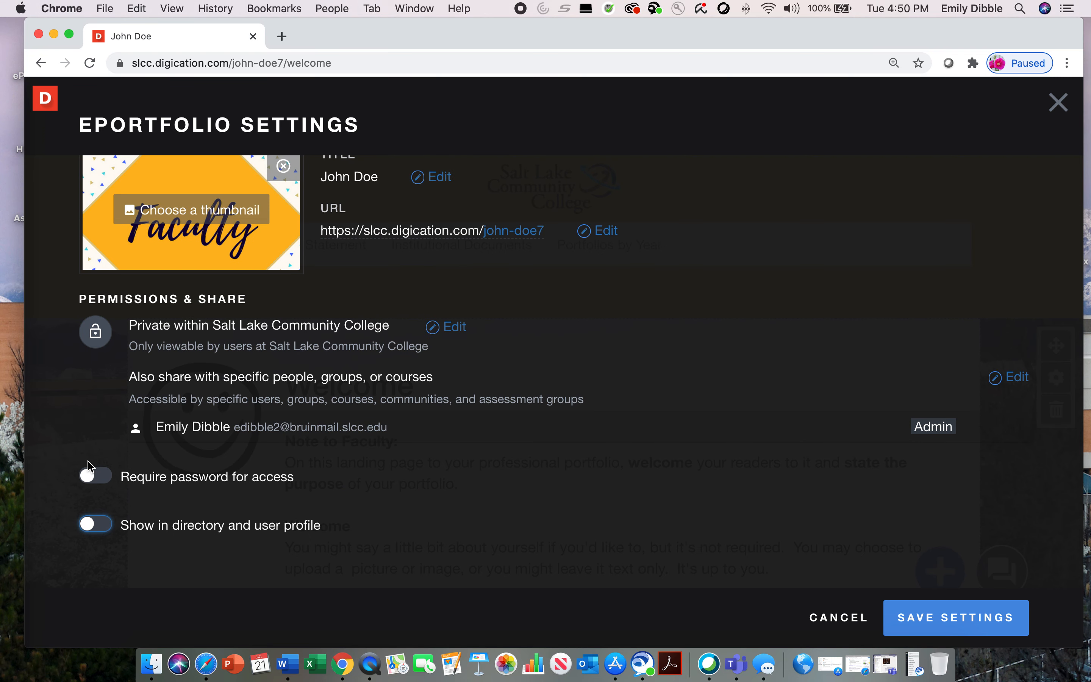
Review the general and permission settings of the ePortfolio and save them
scroll(97, 455, "up", 2)
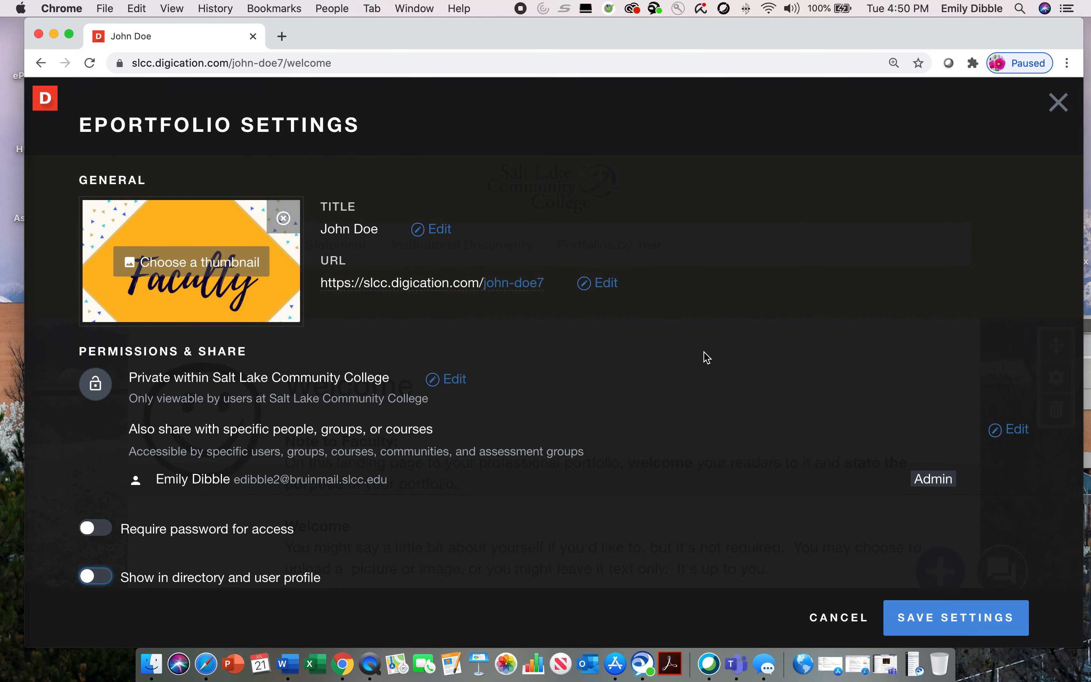
scroll(832, 443, "down", 2)
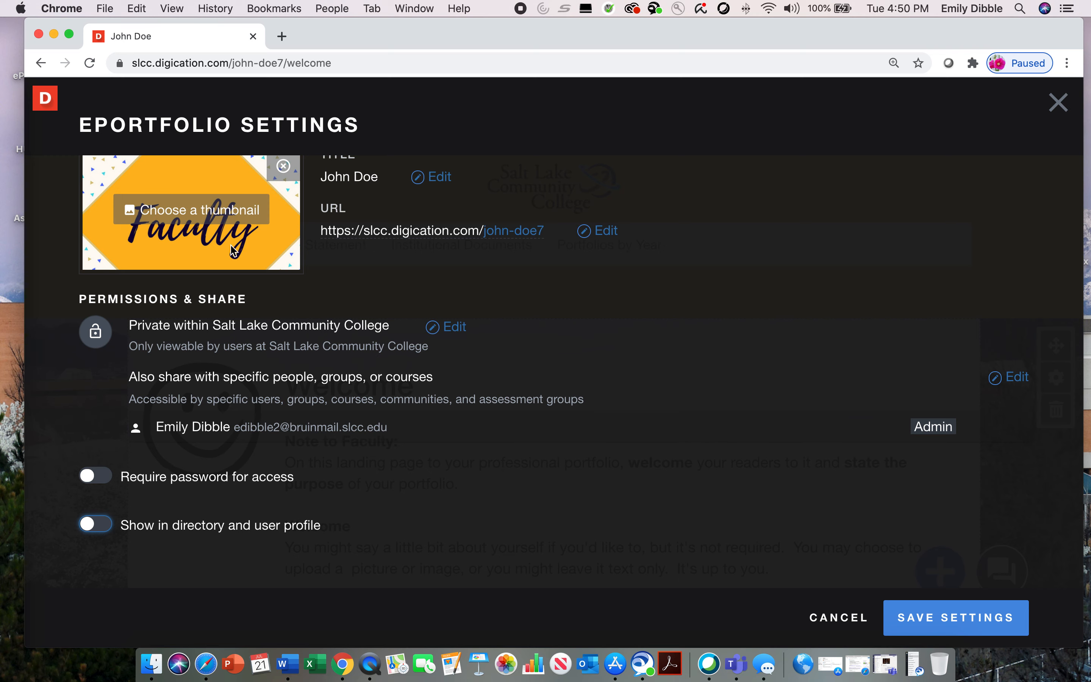
left_click(961, 623)
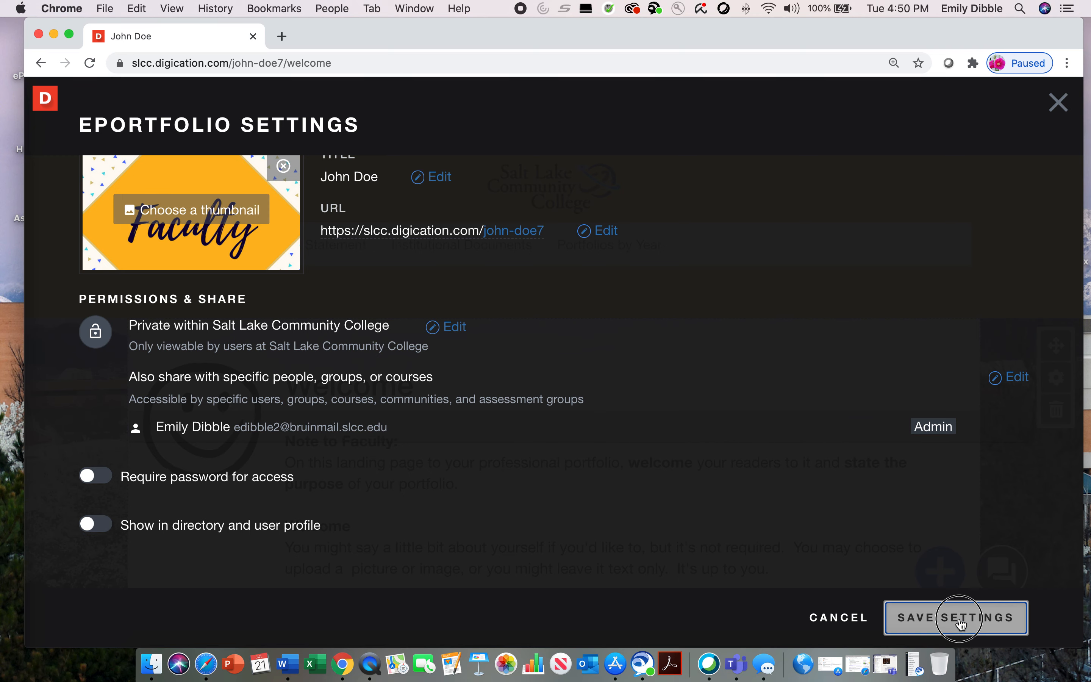